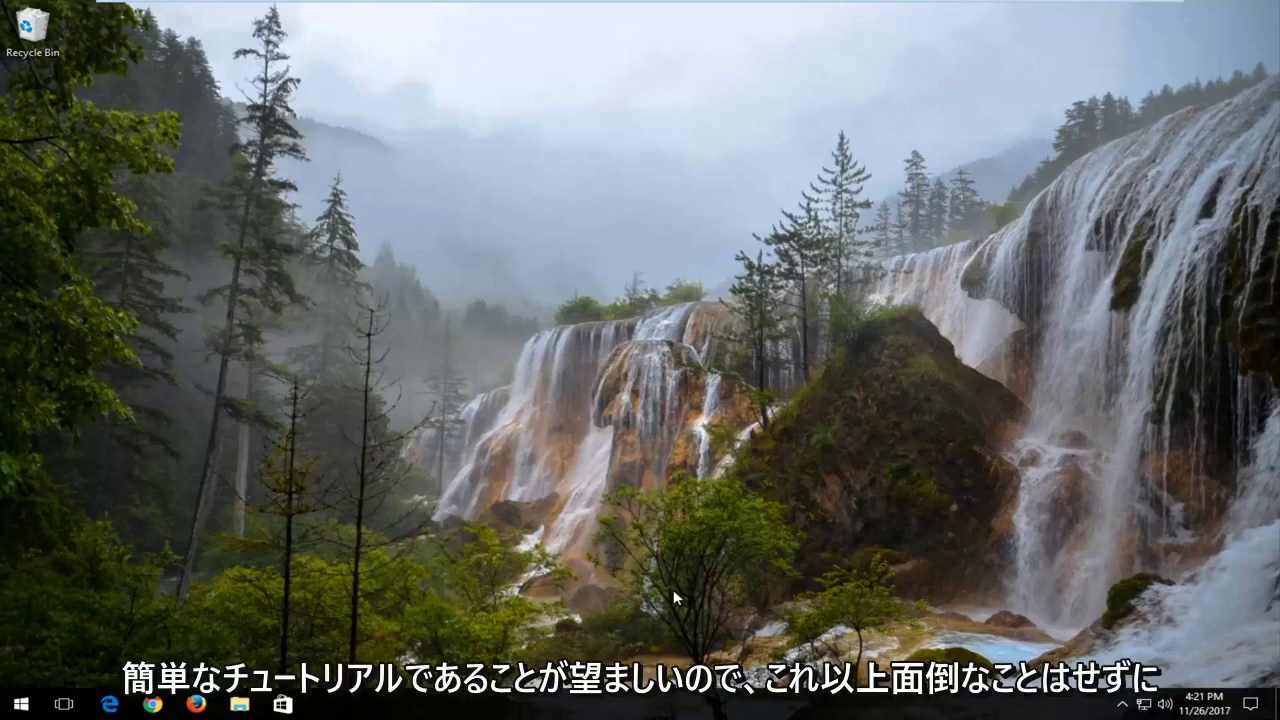
- Launch Device Manager by searching 'device manager' from the Start menu
left_click(21, 704)
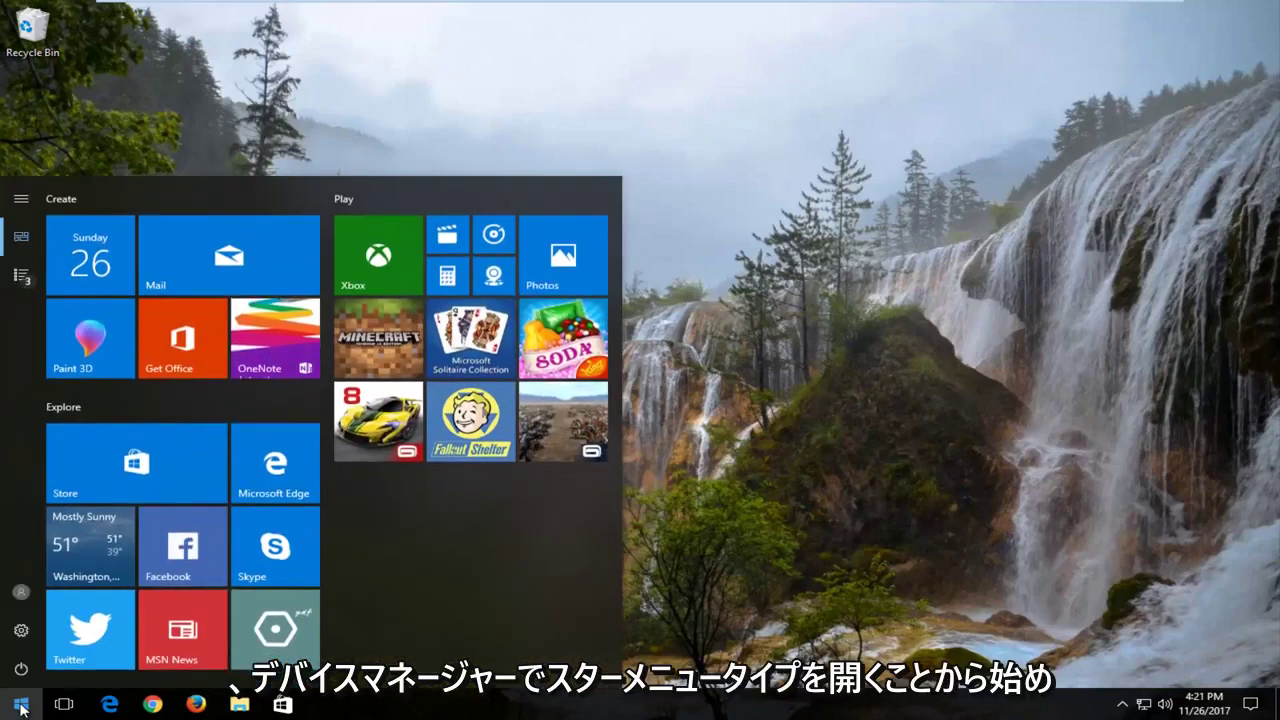
type("device m")
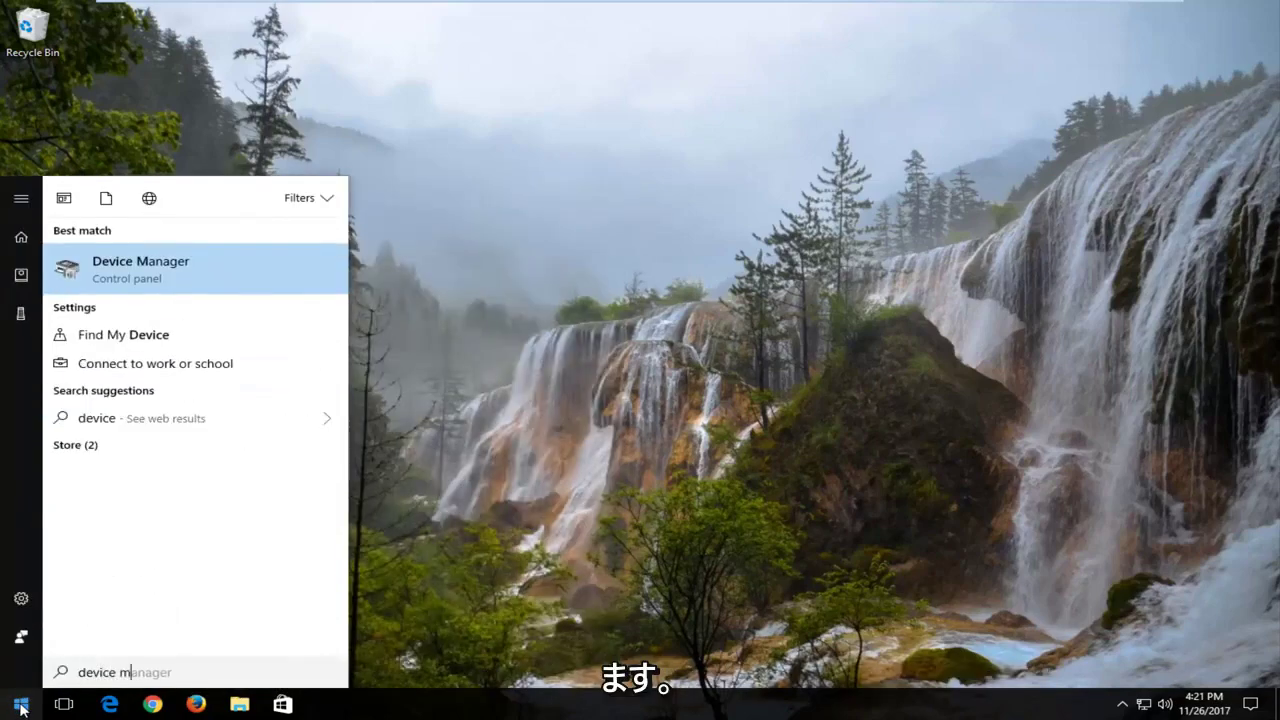
type("anager")
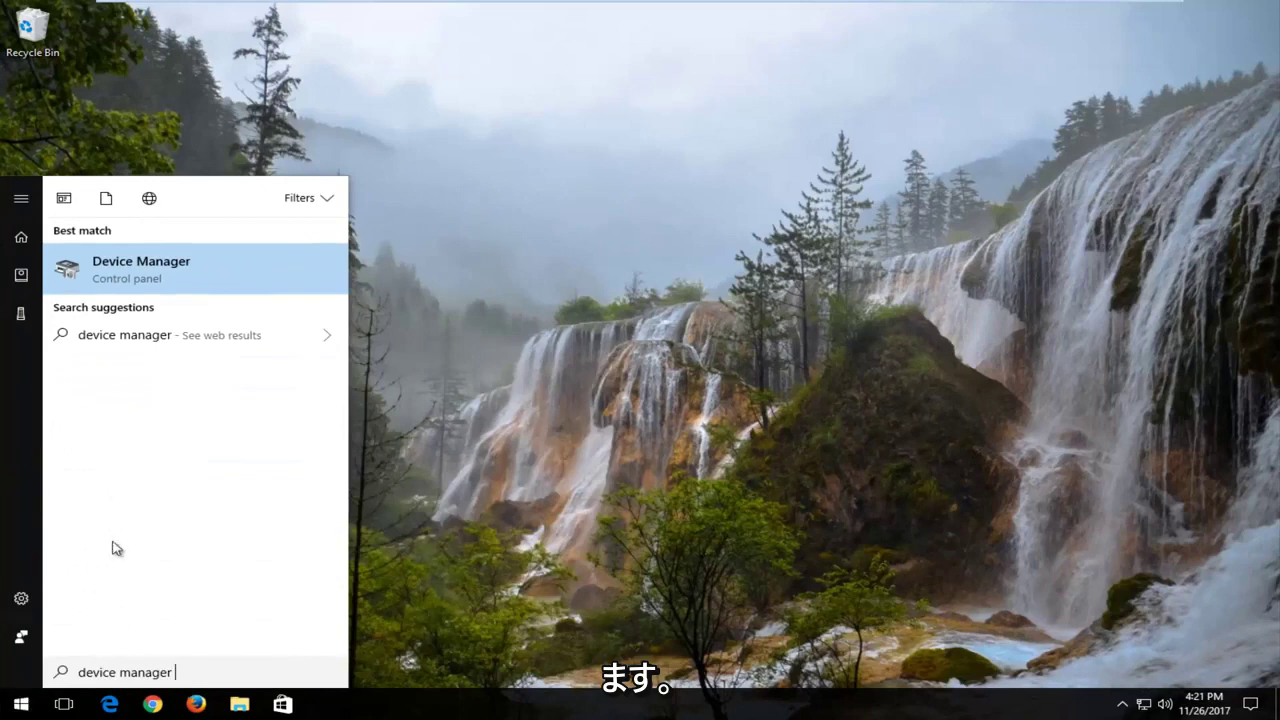
left_click(160, 274)
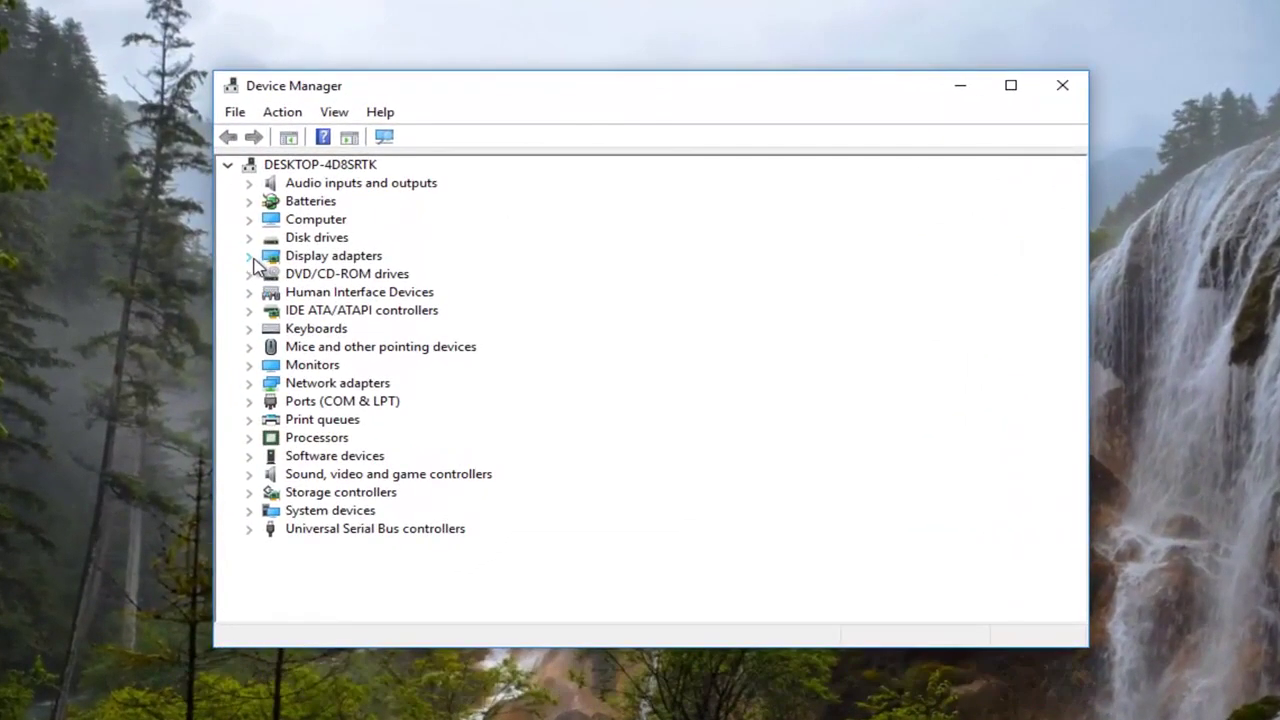
- Expand Display adapters and bring up the VMware SVGA 3D adapter's context menu
double_click(290, 258)
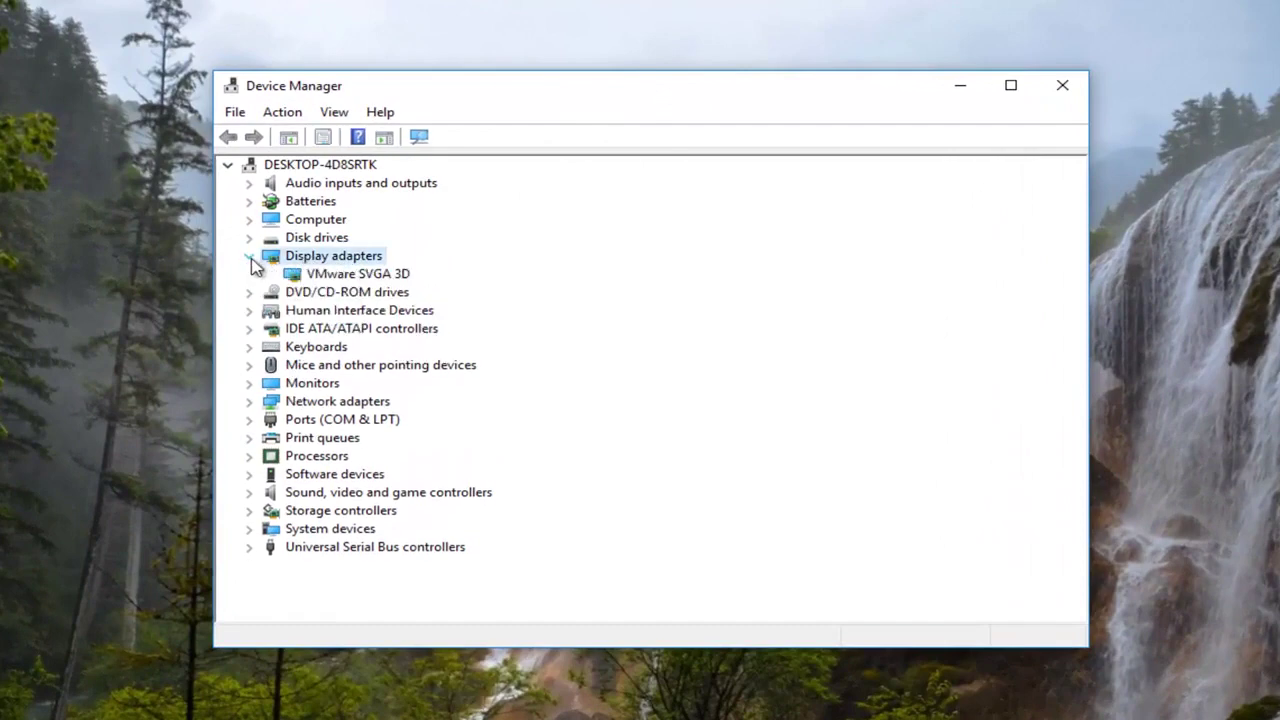
left_click(318, 278)
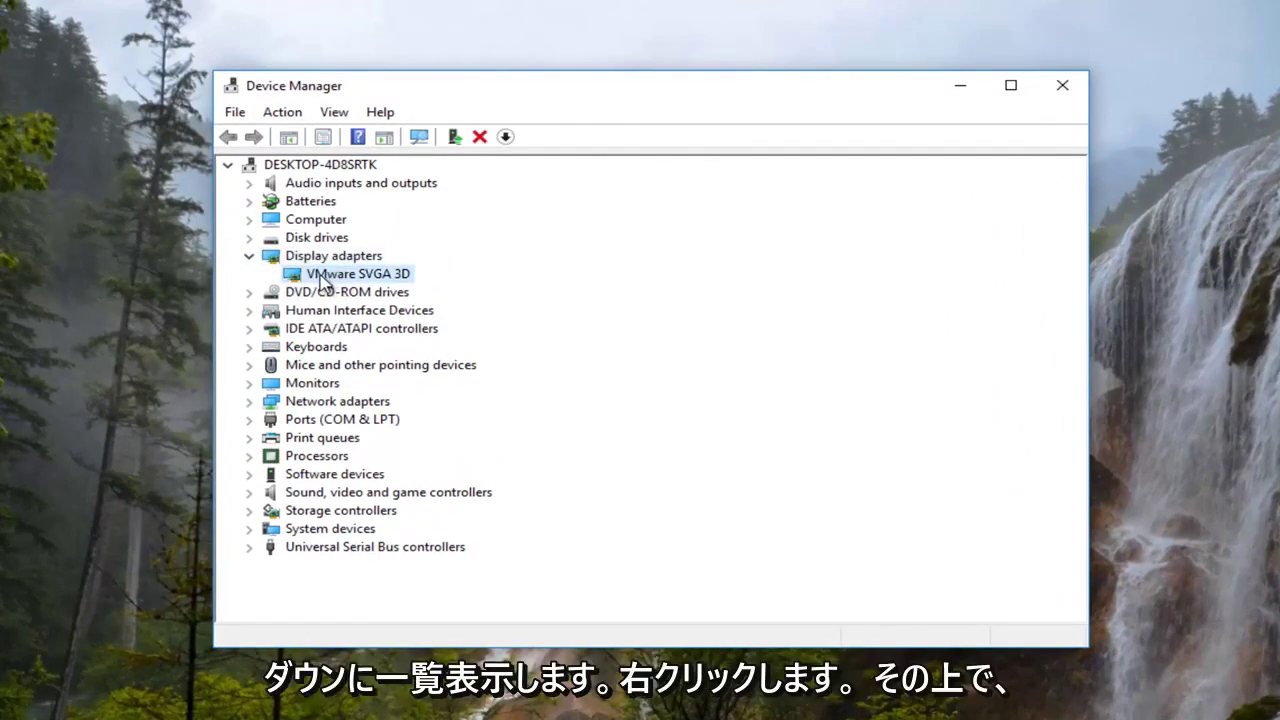
right_click(320, 279)
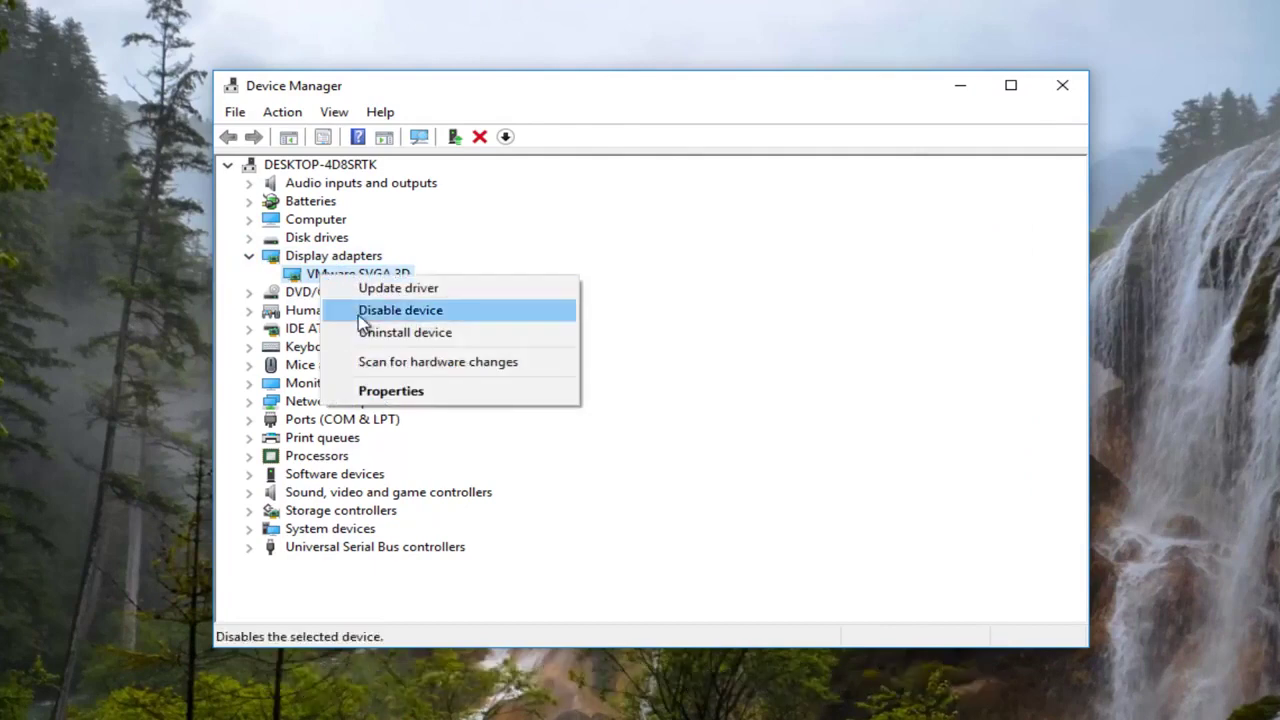
- Run an automatic driver search for VMware SVGA 3D from its Properties Driver tab, then close the wizard
left_click(382, 397)
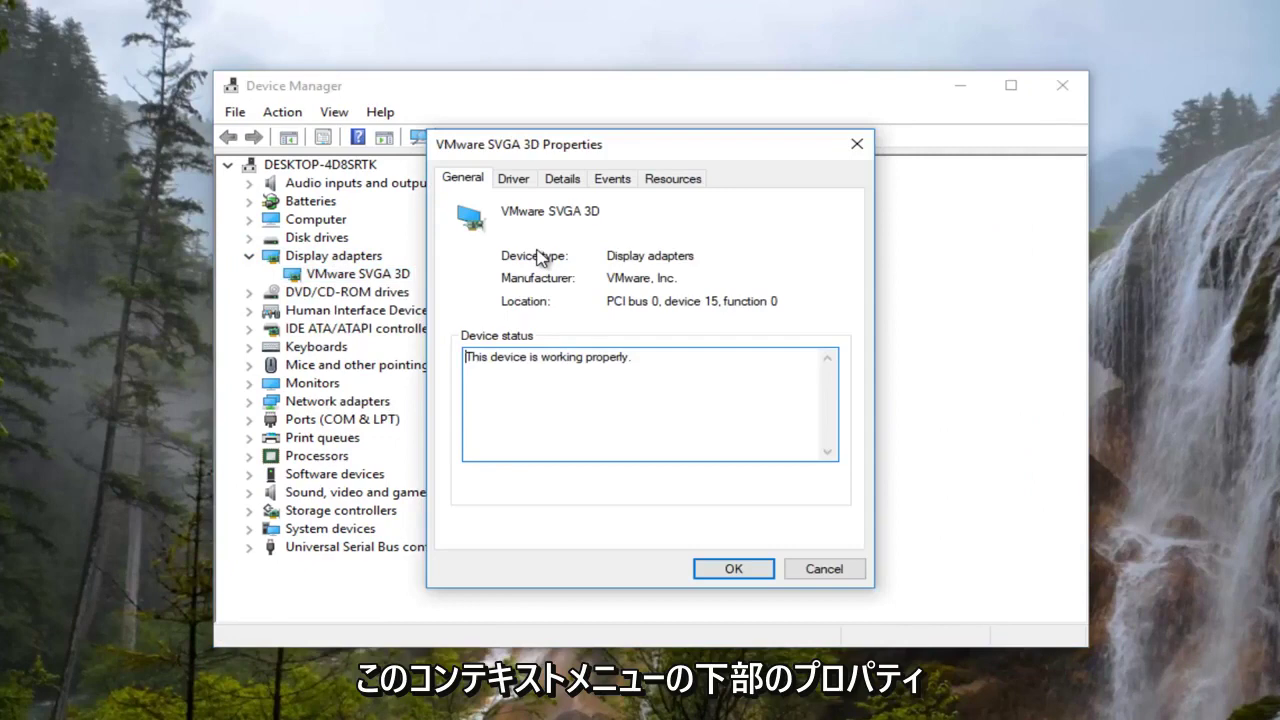
left_click(512, 179)
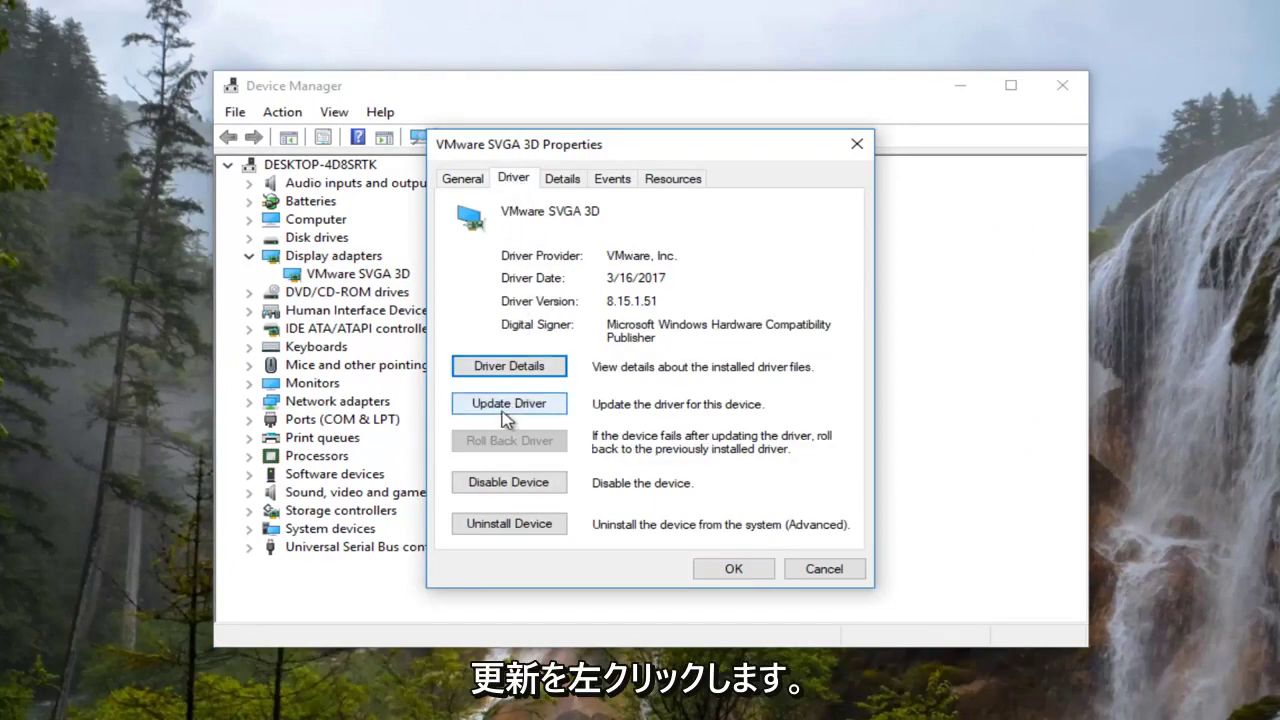
left_click(510, 404)
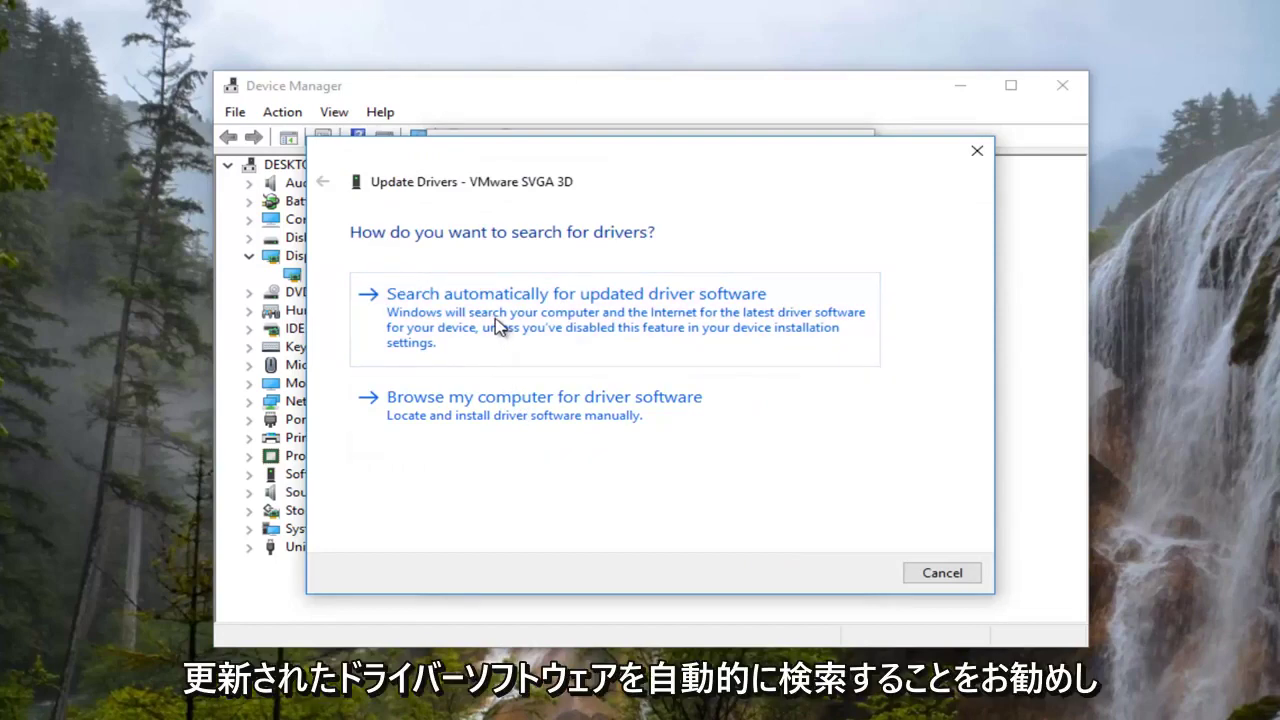
left_click(500, 326)
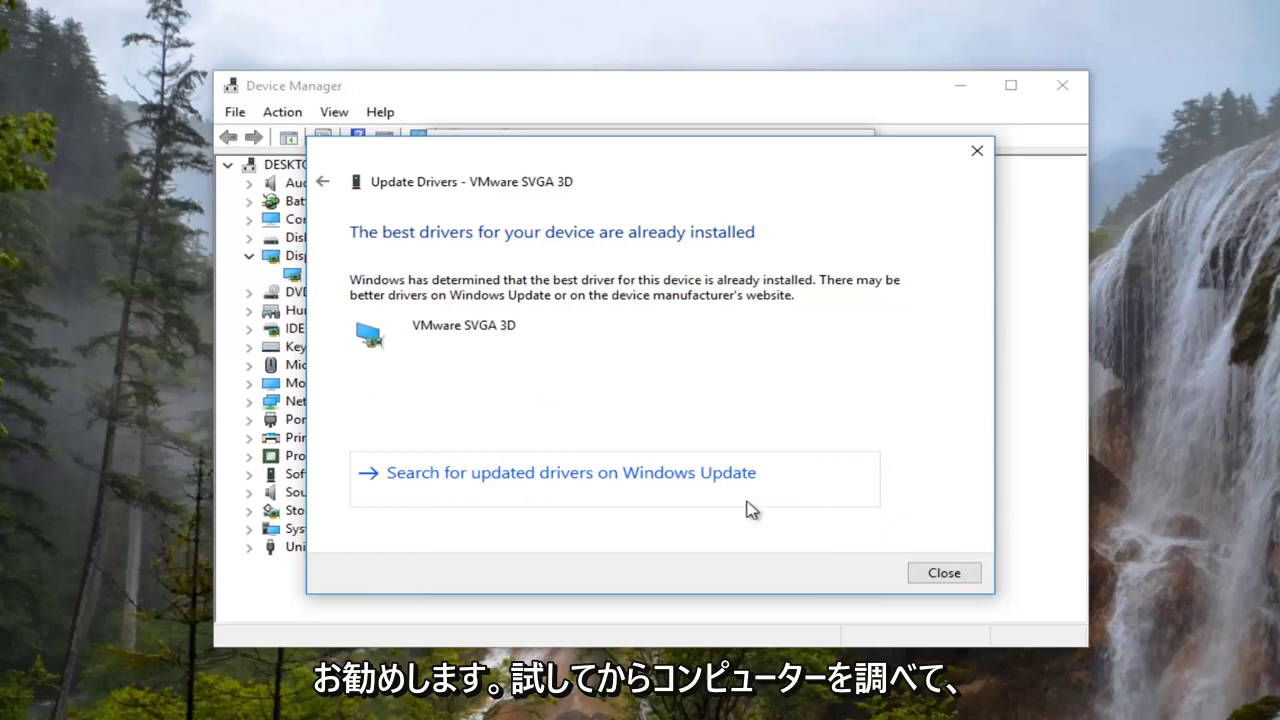
left_click(944, 572)
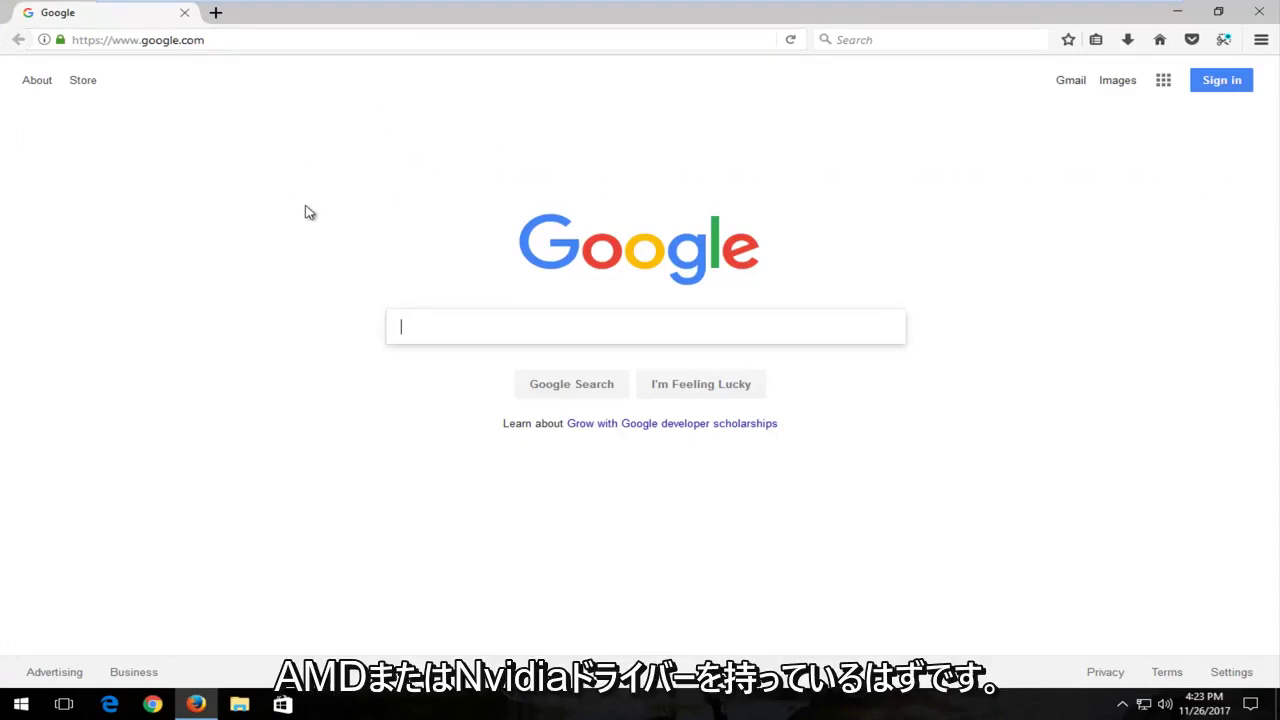
- Google 'amd driver download' and check the top result's support.amd.com address
type("amd driv")
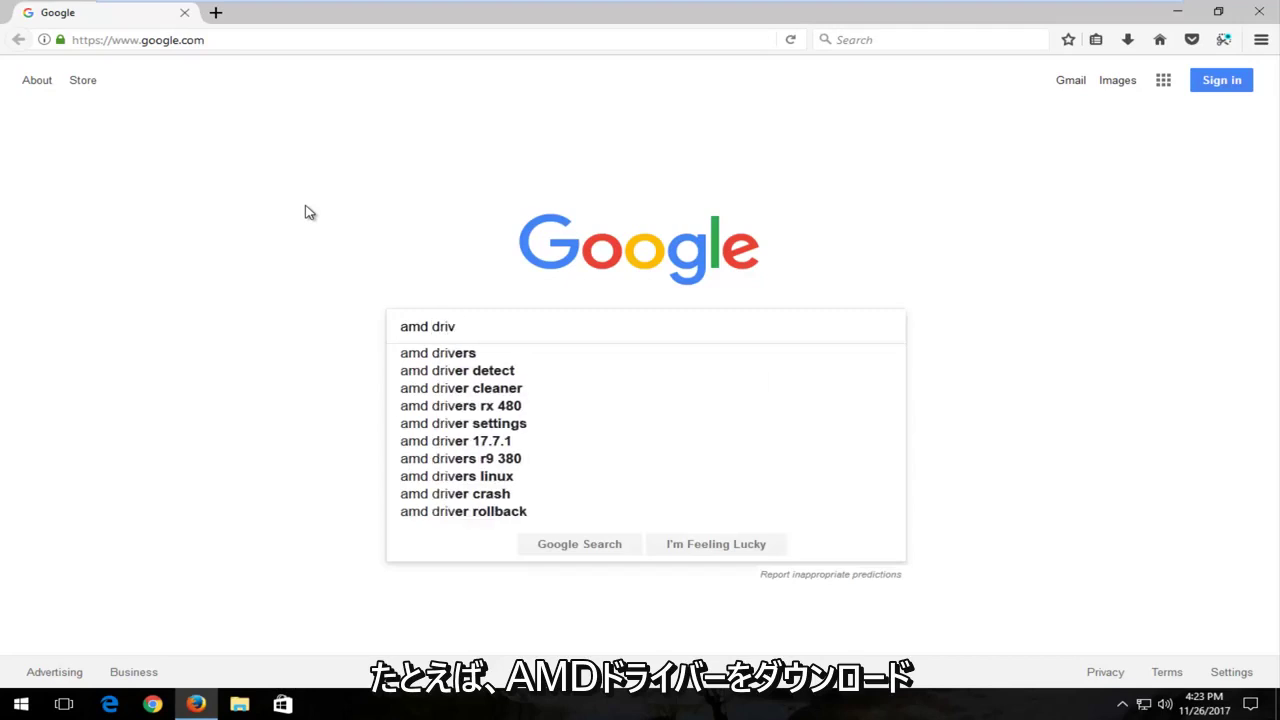
type("er download")
key("Return")
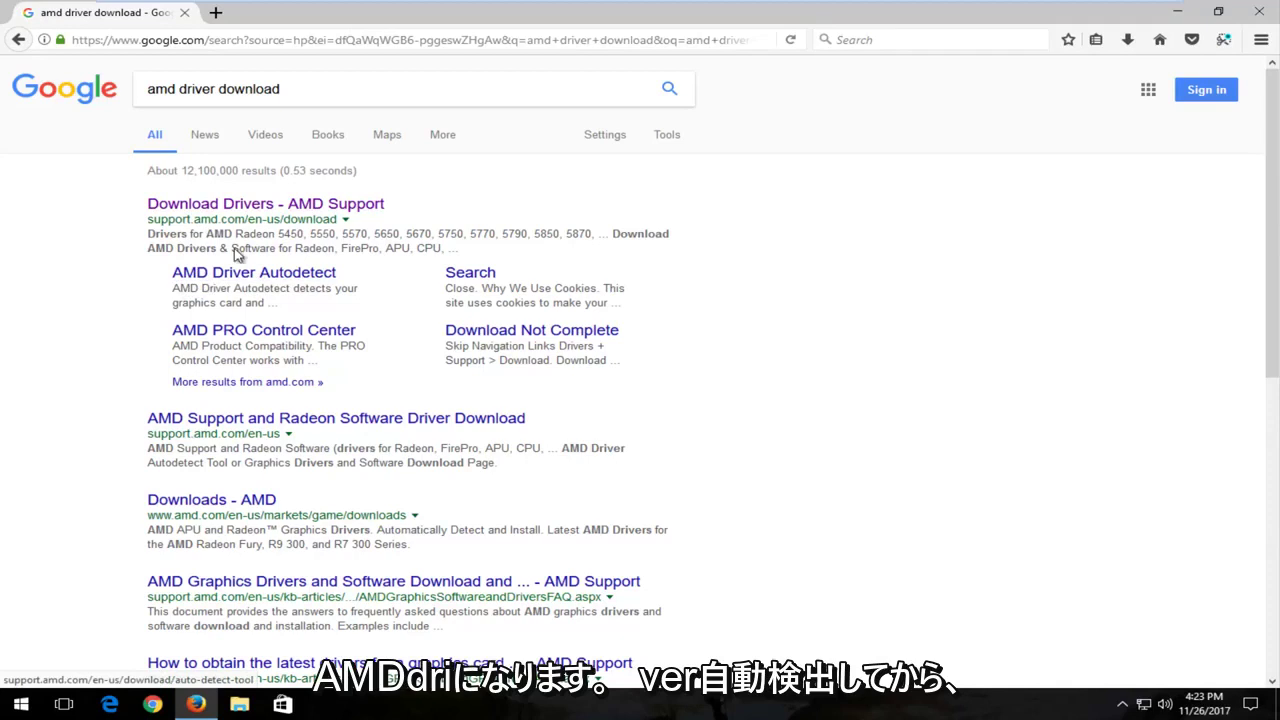
triple_click(216, 89)
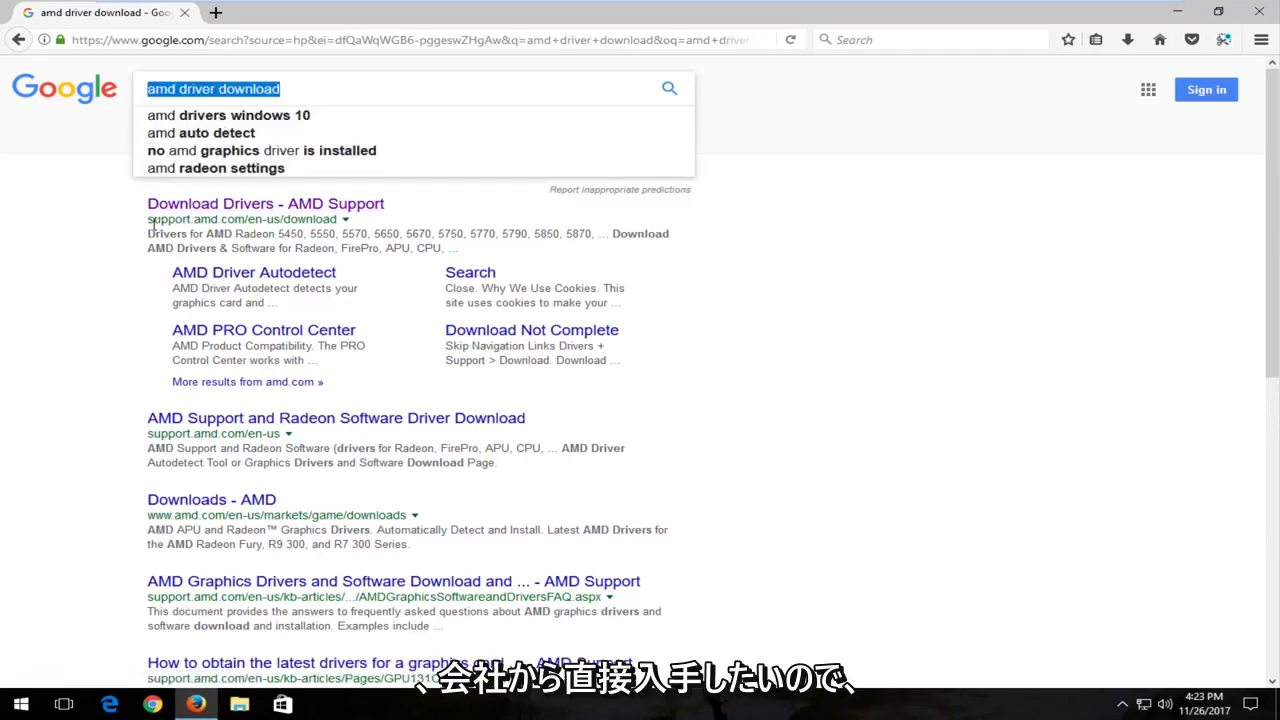
left_click(153, 224)
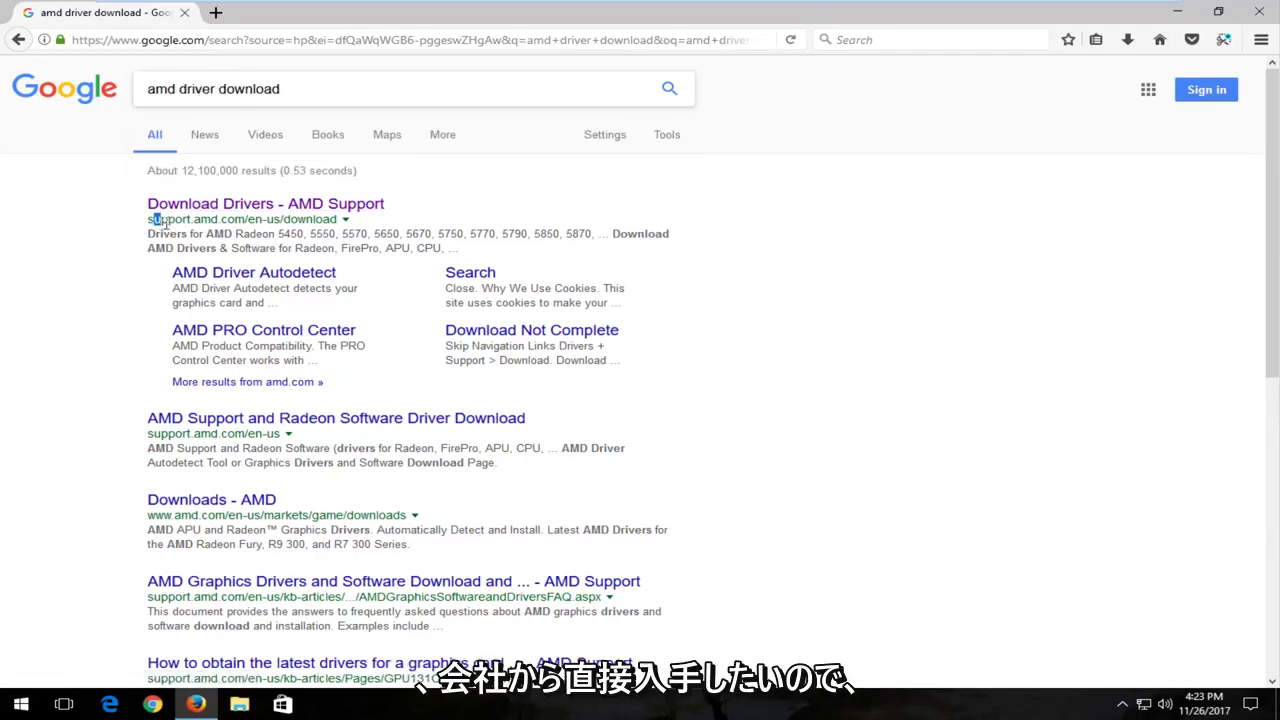
left_click(230, 222)
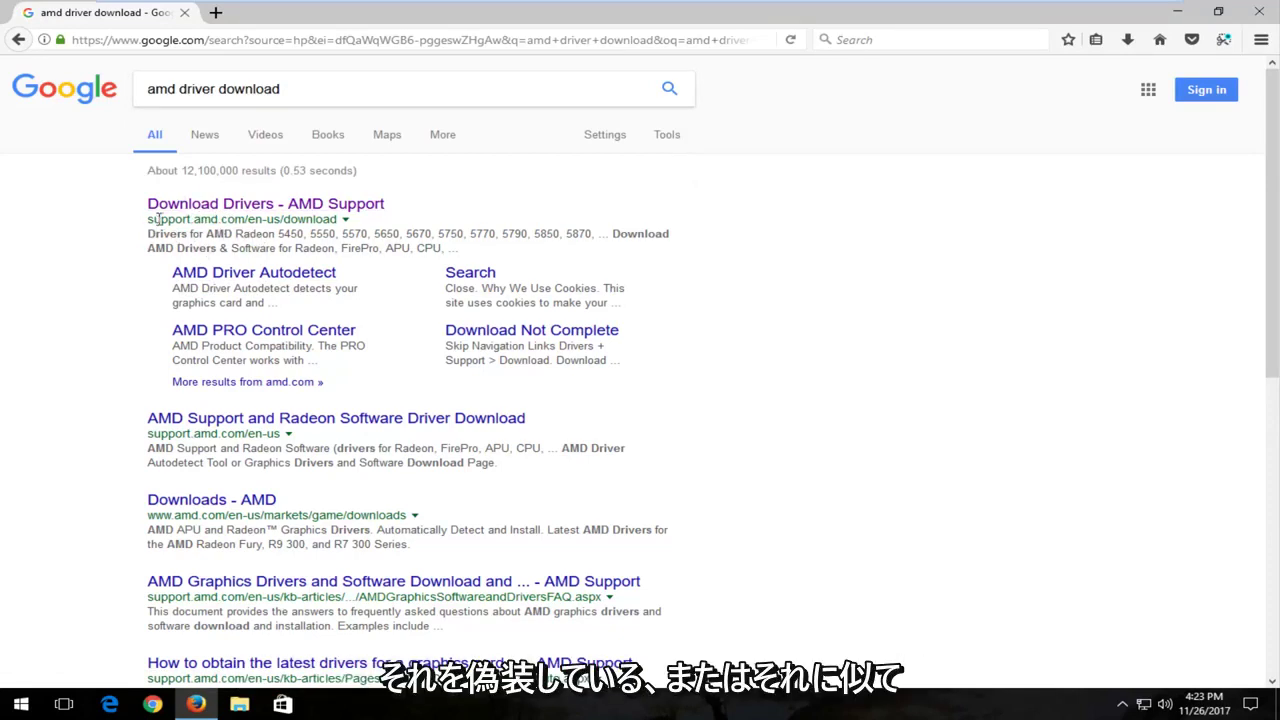
left_click(287, 87)
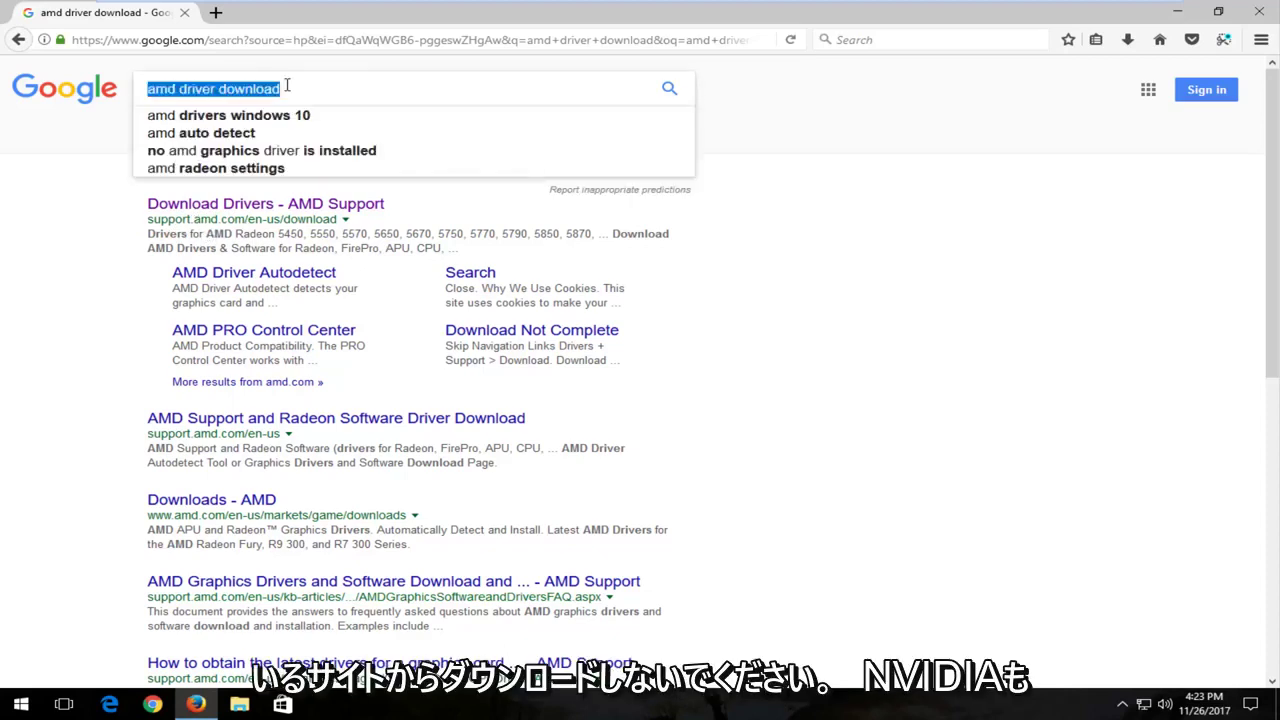
- Google 'nvidia driver download' and scroll to NVIDIA's official Download Drivers result
type("nvidia")
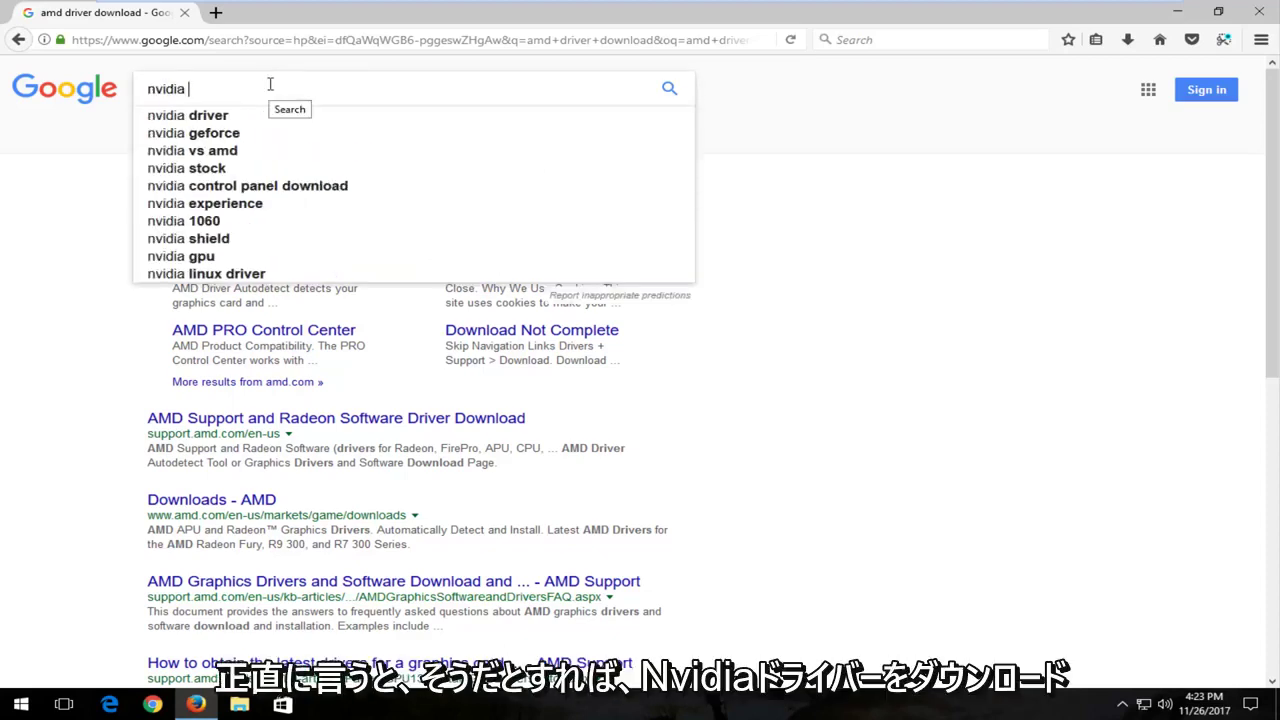
type(" driver do")
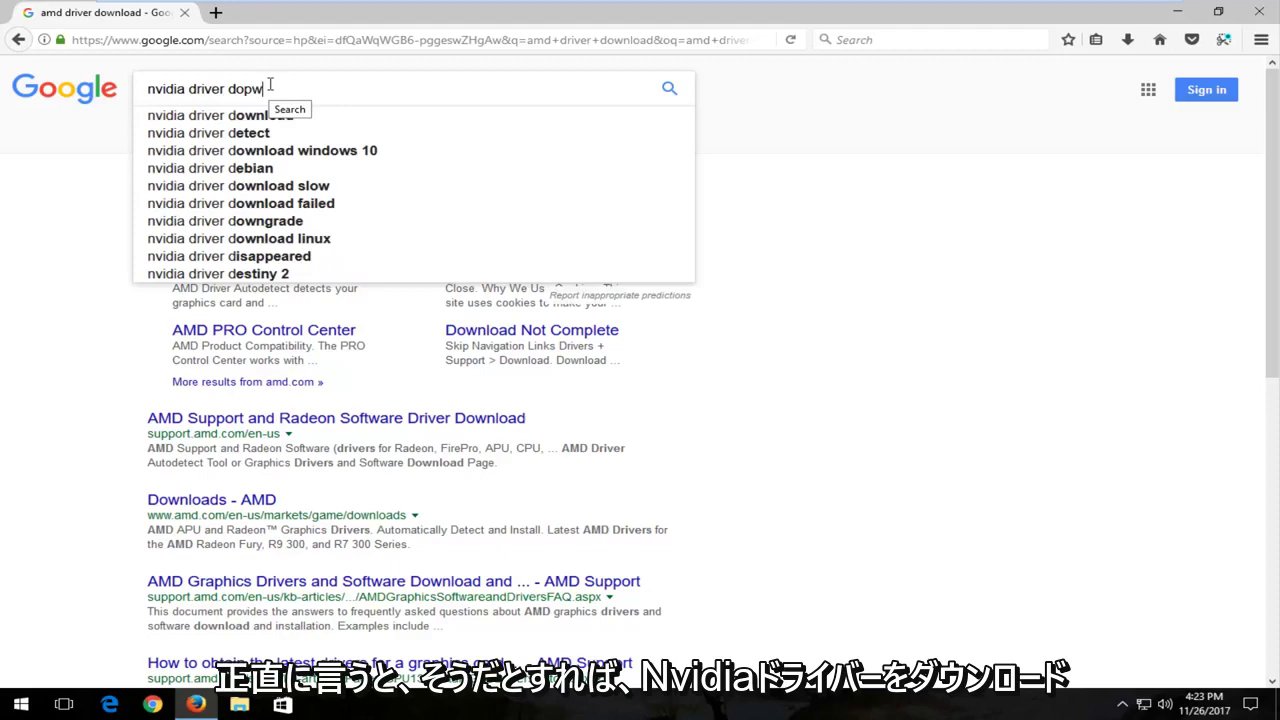
type("wnload")
key("Return")
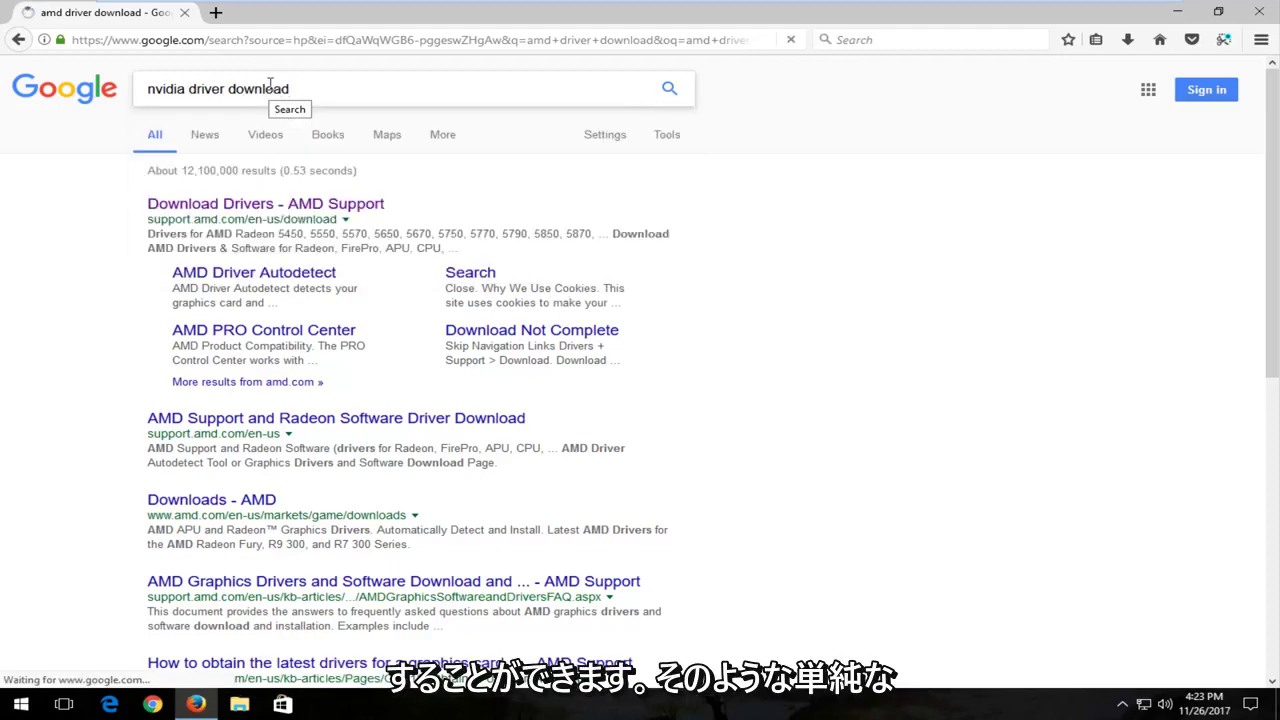
scroll(228, 361, "down", 2)
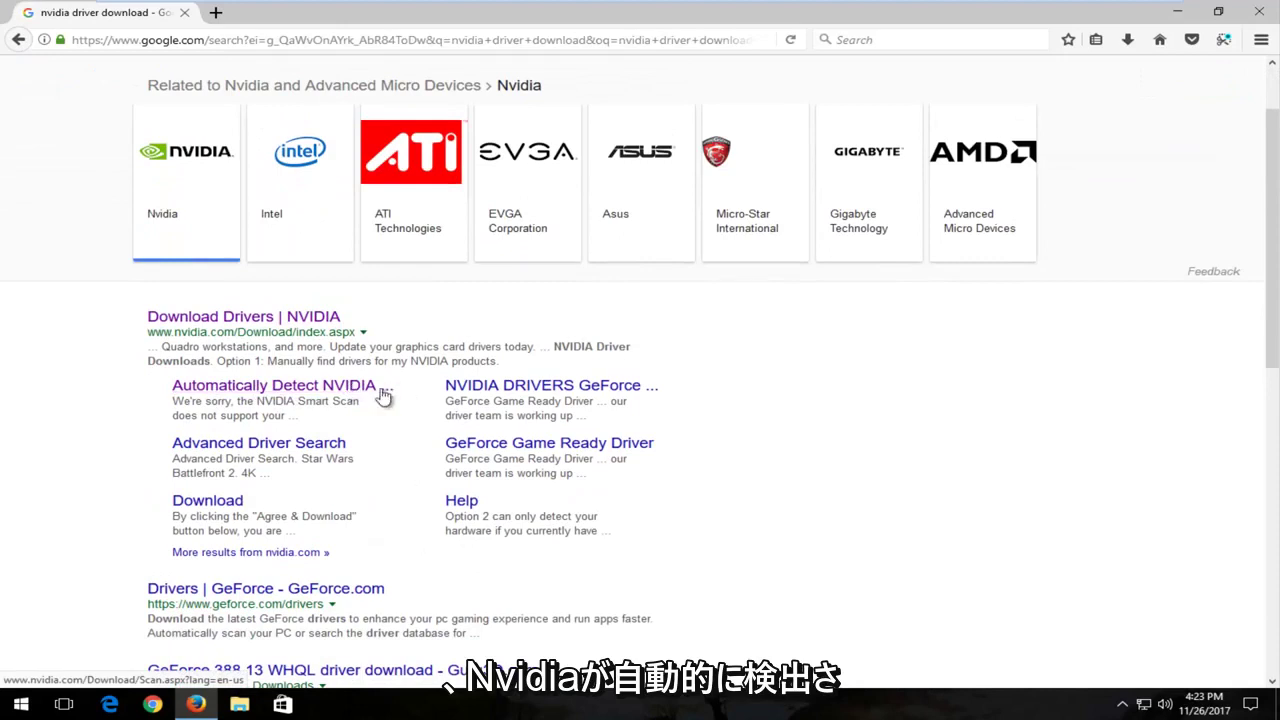
- Open NVIDIA's 'Automatically Detect' driver page and let it scan the system
left_click(225, 390)
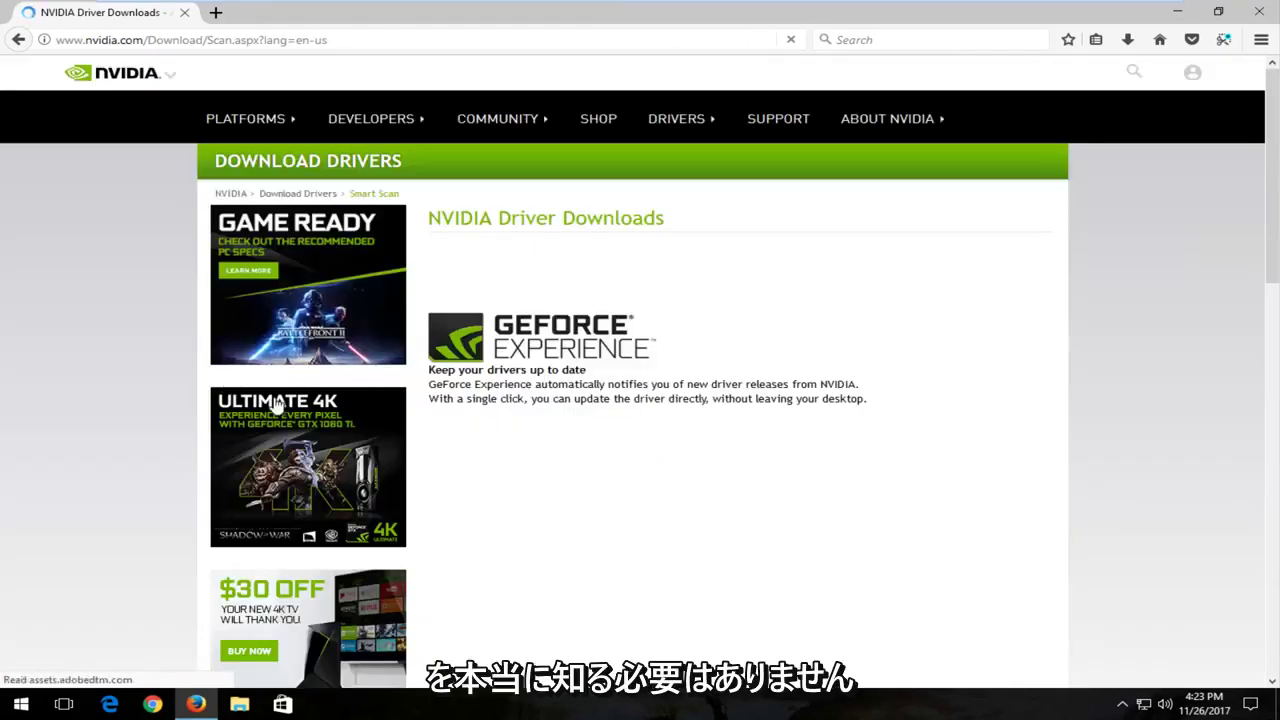
scroll(575, 422, "down", 3)
scroll(575, 422, "up", 3)
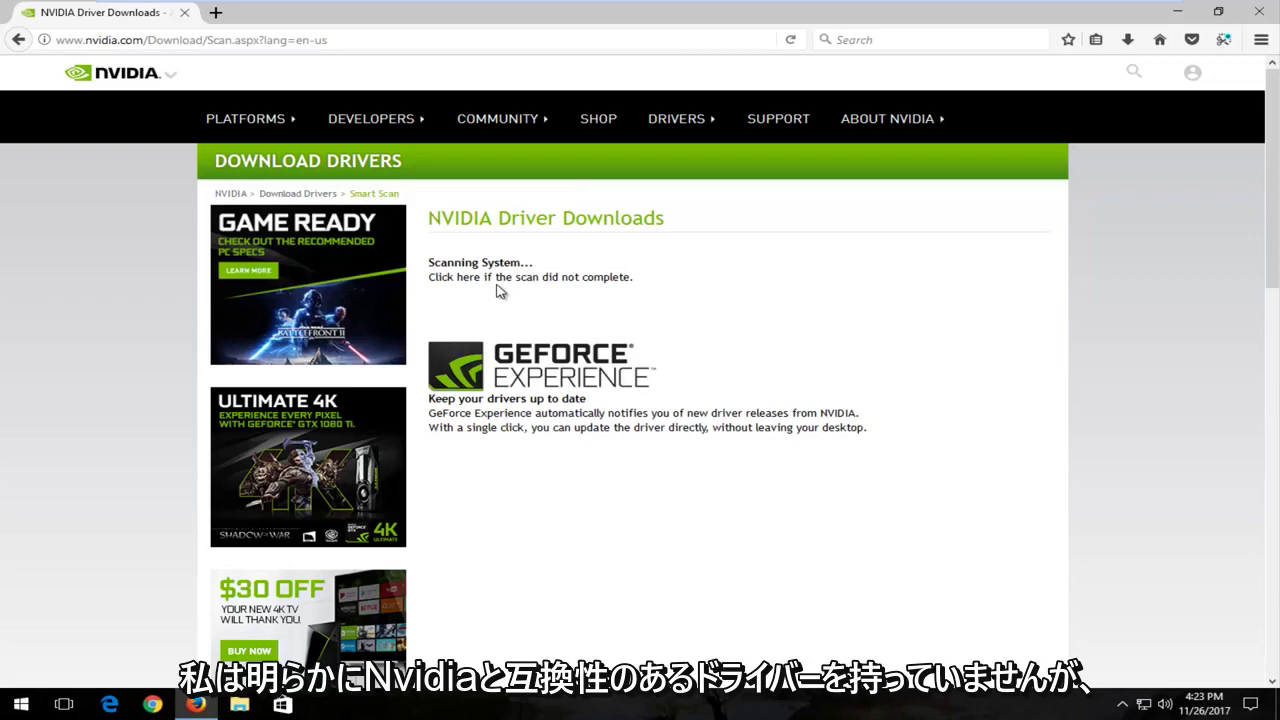
- Close the Firefox window to return to the Windows desktop
left_click(1259, 11)
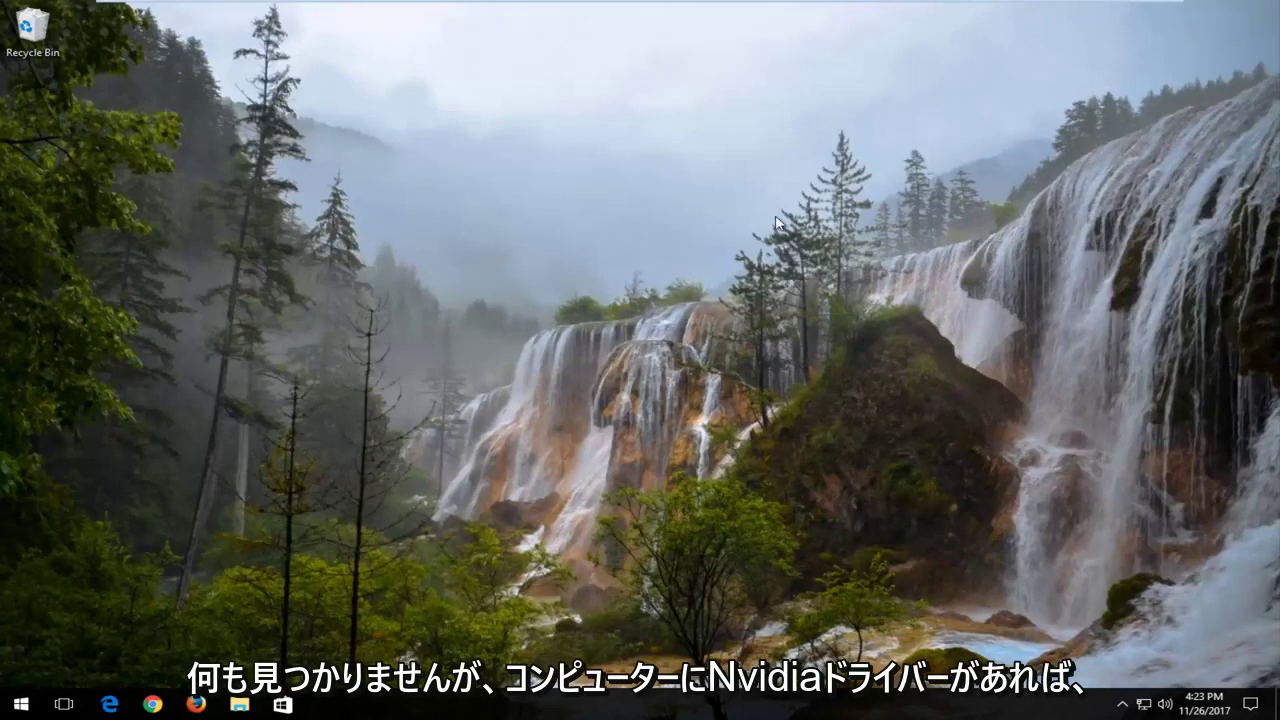